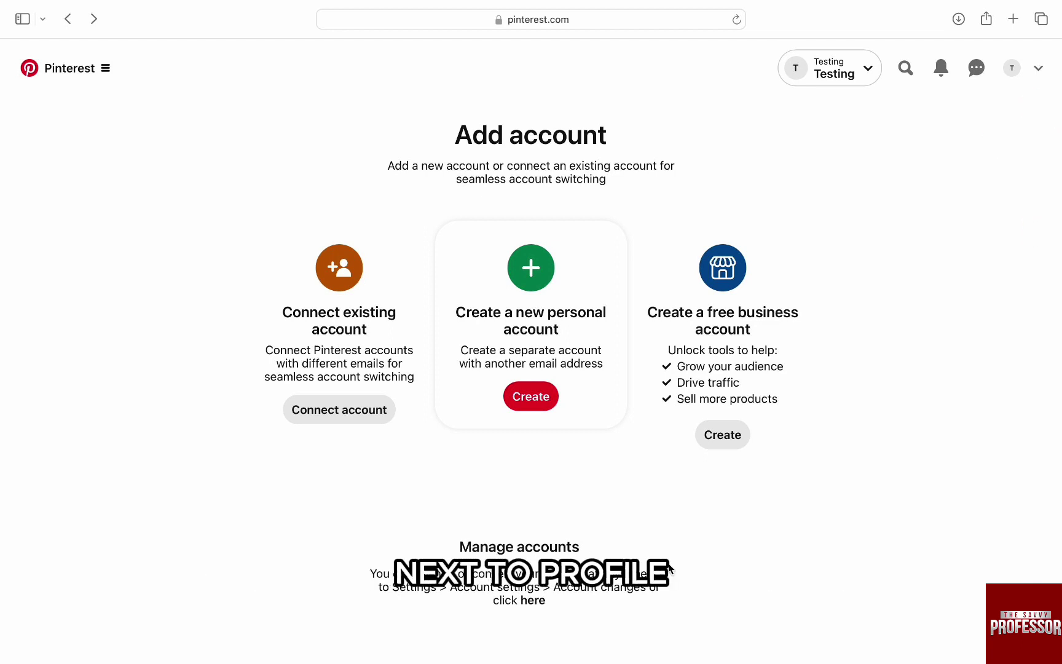
- Open Pinterest Settings from the account menu at the top right
left_click(1038, 68)
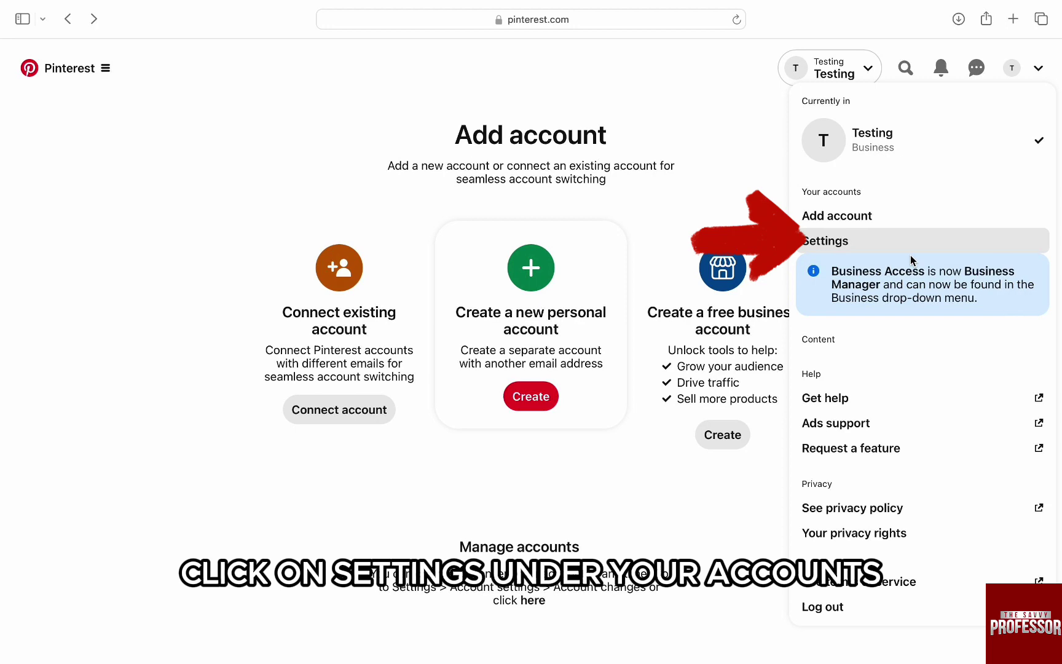
left_click(879, 245)
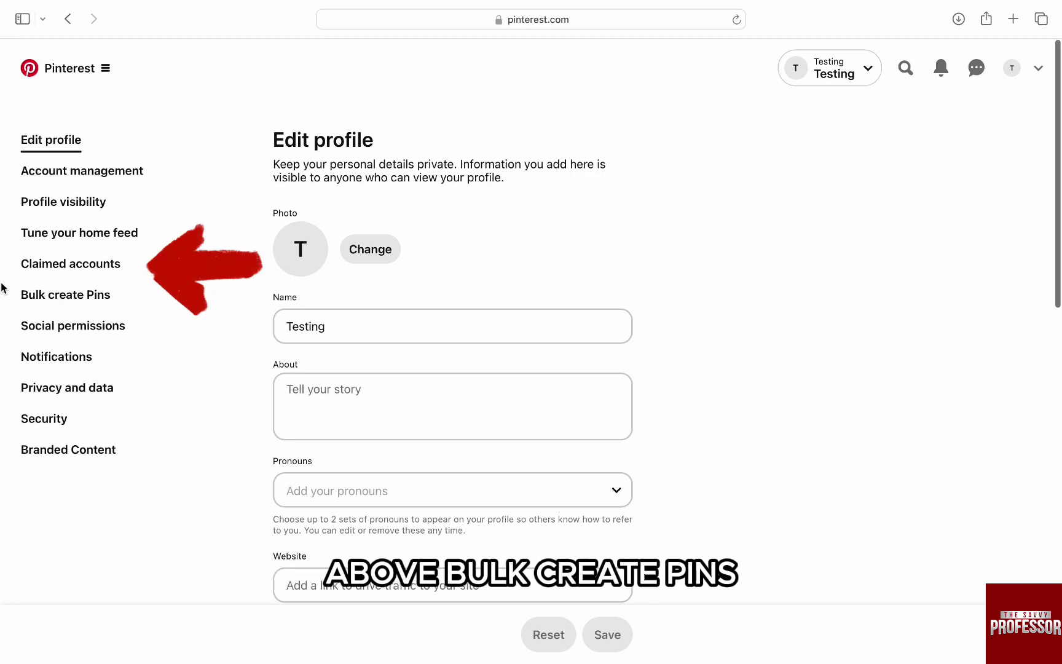
- Go to Claimed accounts and start a website claim to reach the HTML tag option
left_click(104, 263)
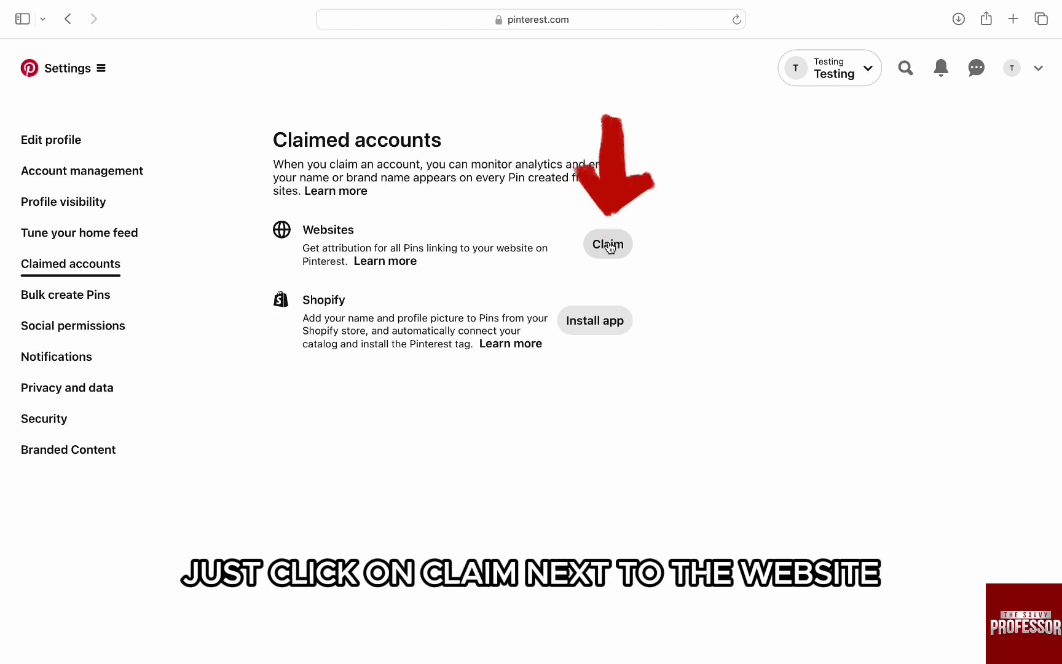
left_click(609, 248)
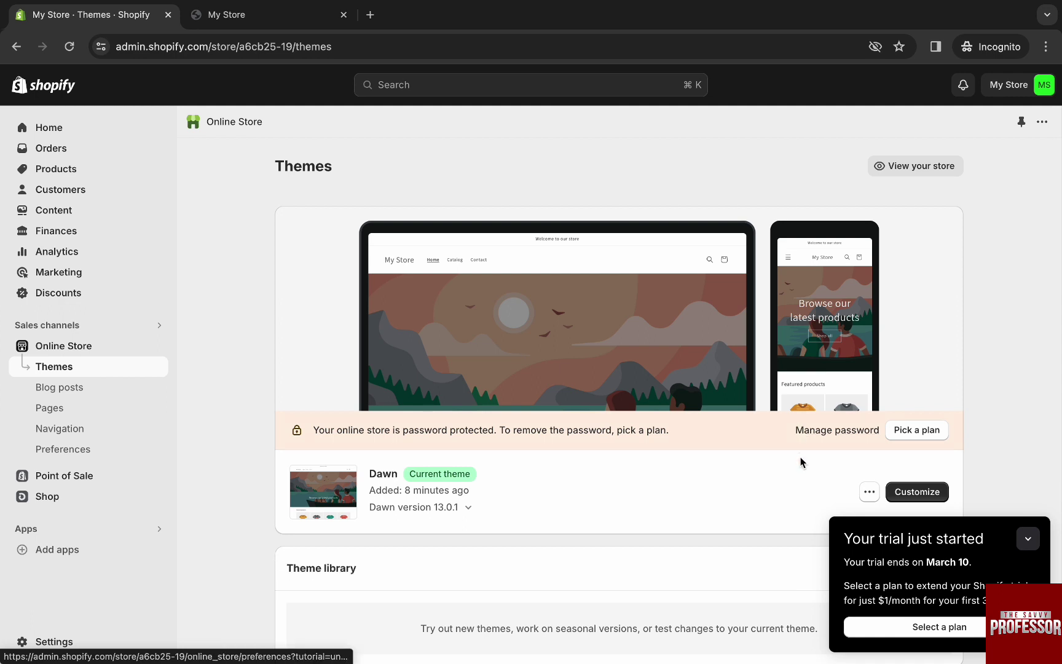
- Paste the Pinterest p:domain_verify meta tag onto line 9 of the Dawn theme's theme.liquid head
left_click(869, 495)
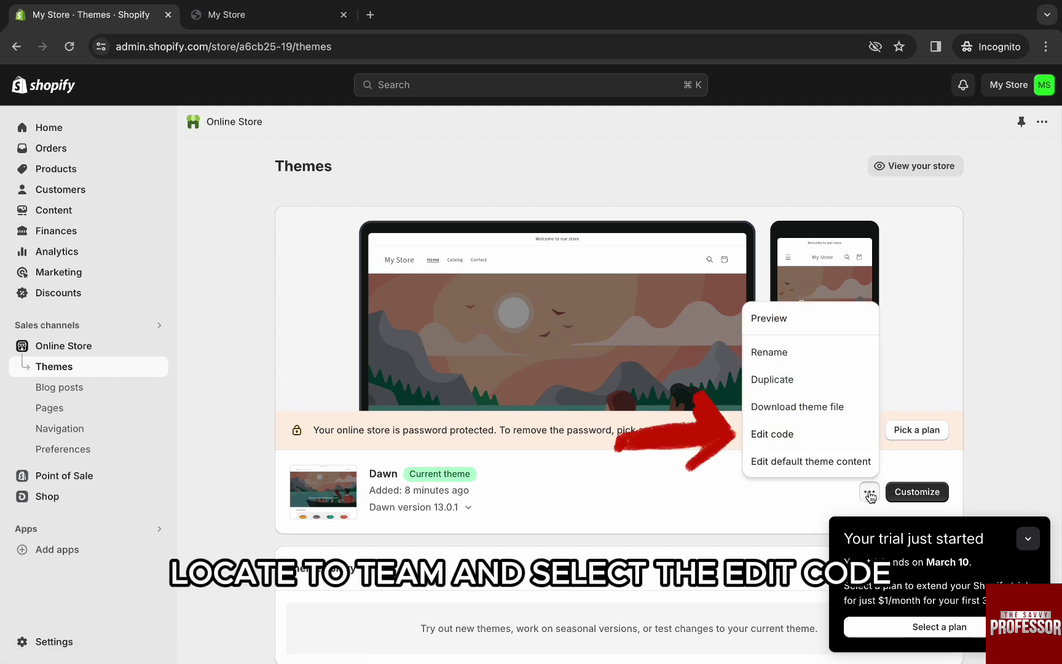
left_click(806, 434)
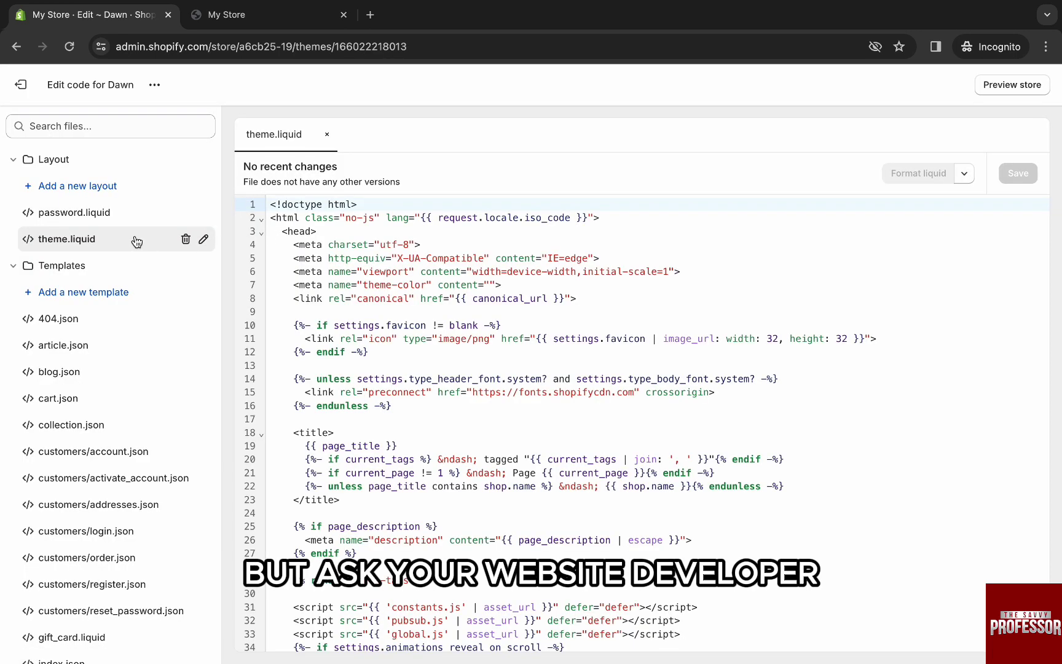
left_click(309, 310)
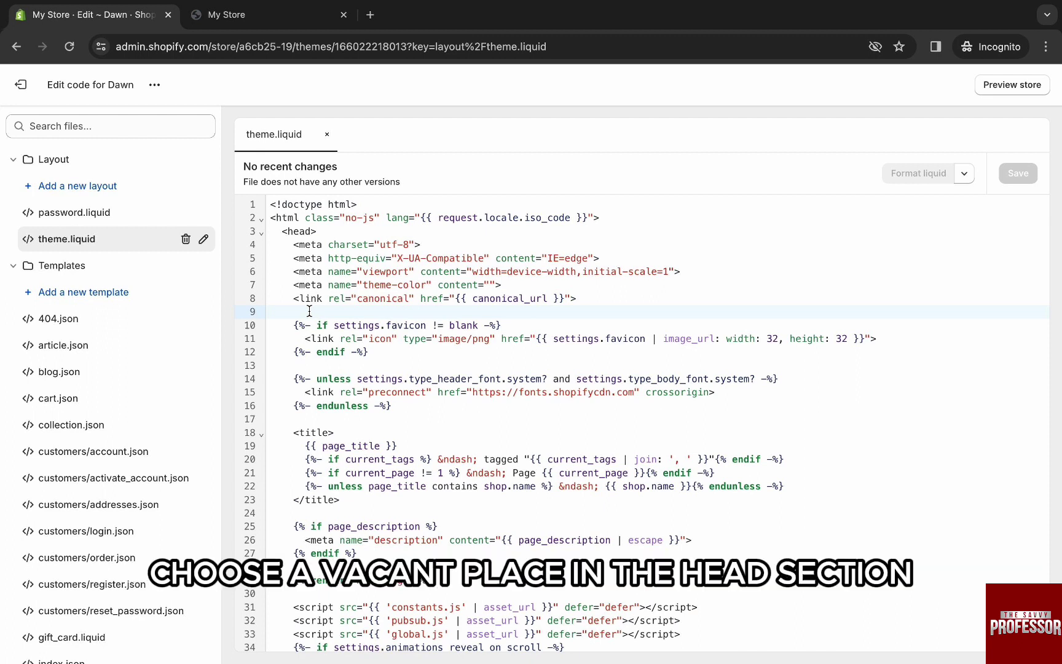
type("<meta name=\"p:domain_verify\" content=\"261083957f8f93f9aa5e9dba34f8468a\"/>")
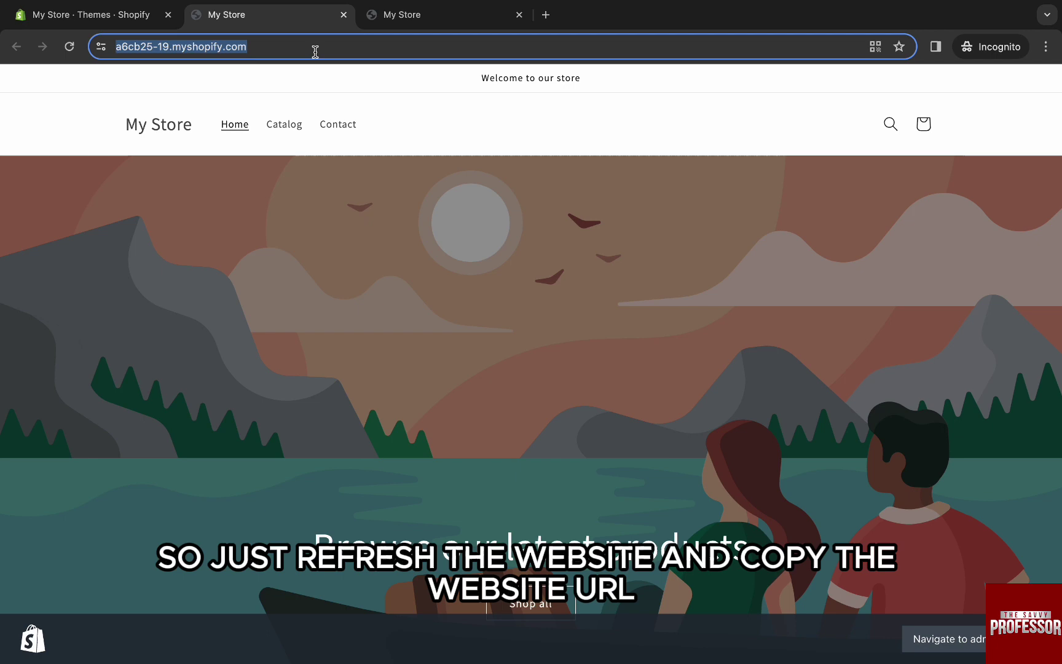
left_click(134, 644)
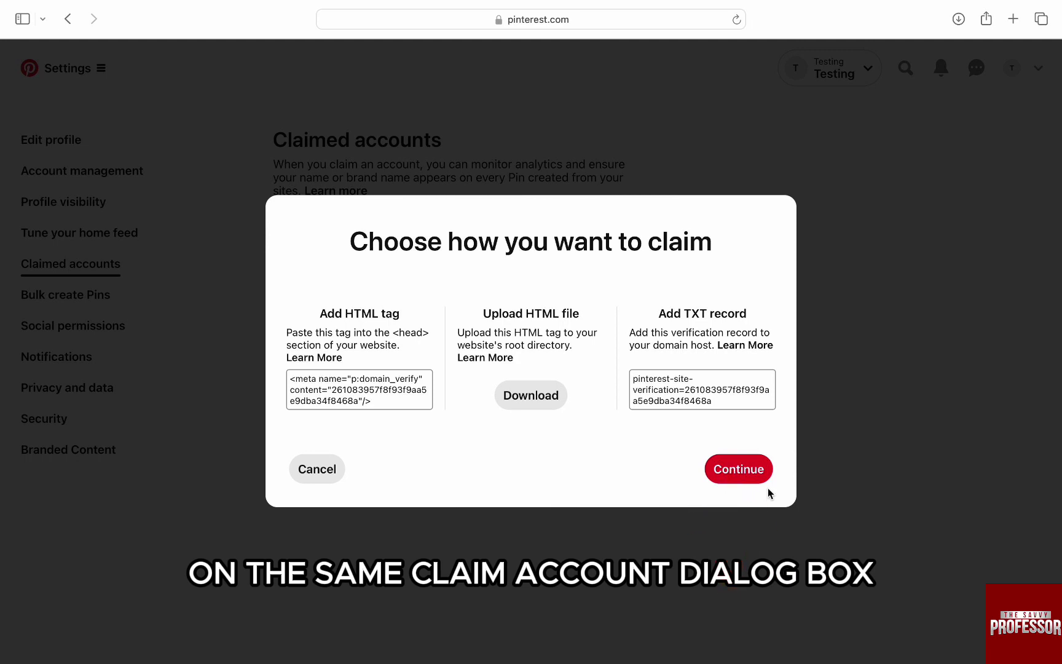
left_click(743, 472)
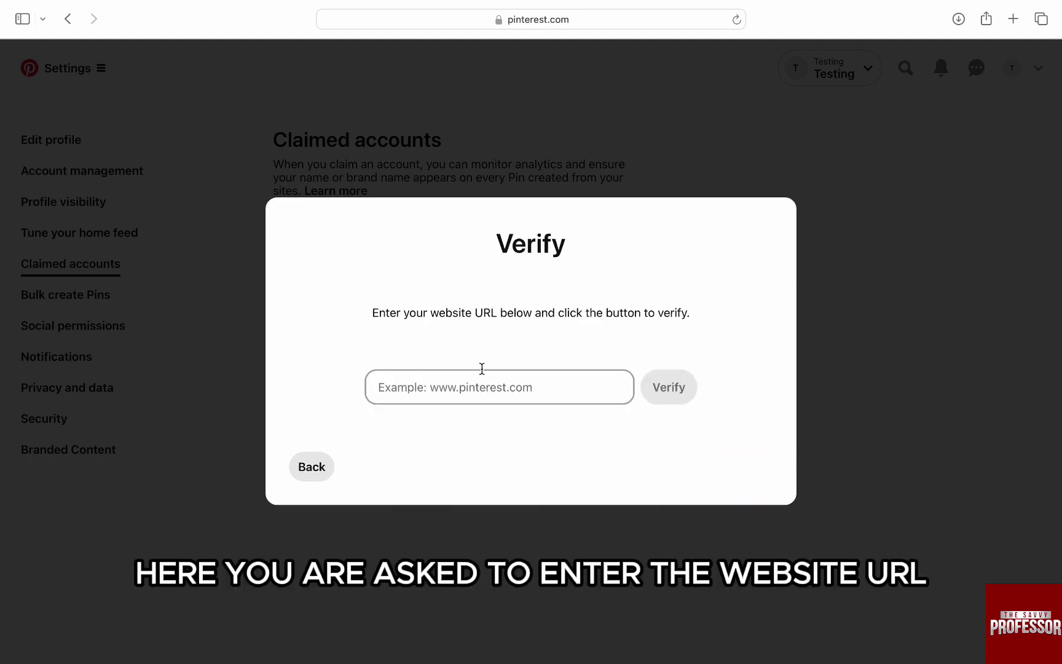
left_click(483, 376)
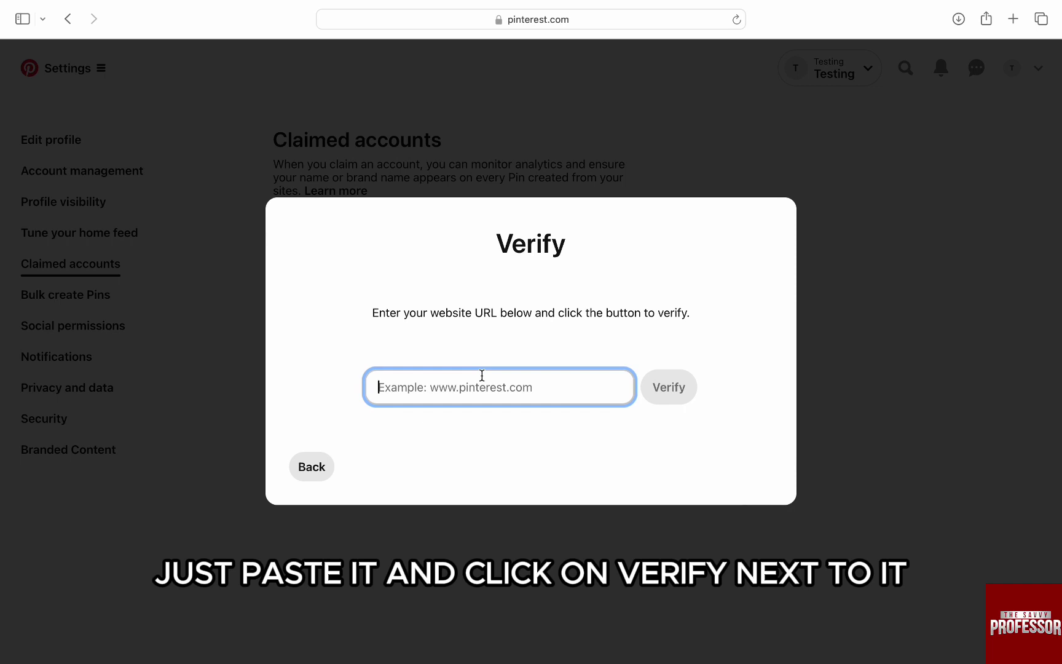
type("https://a6cb25-19.myshopify.com/")
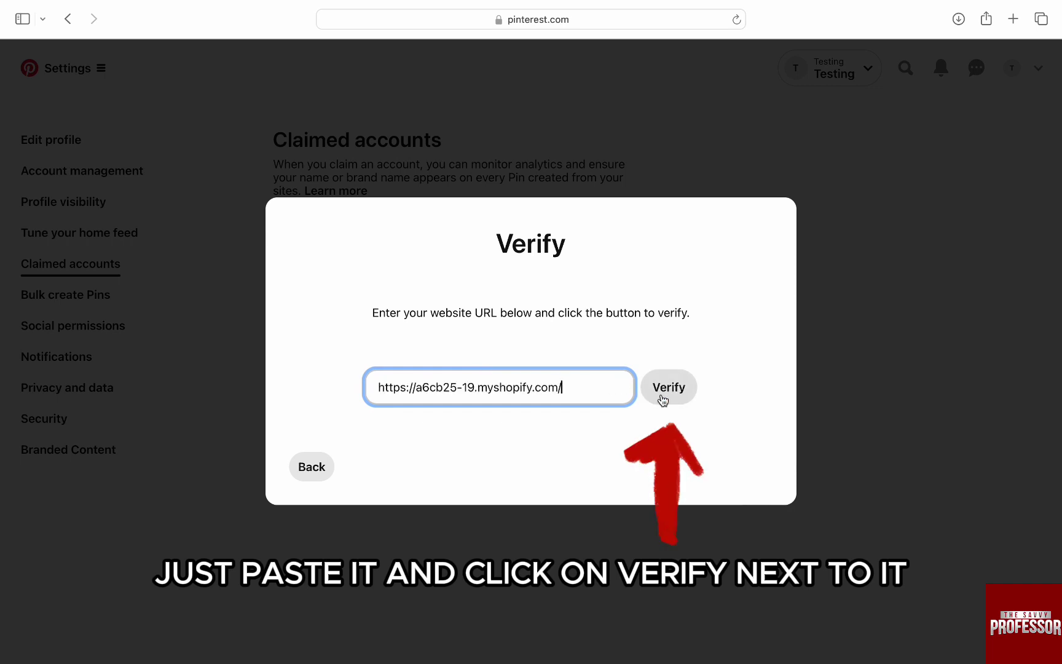